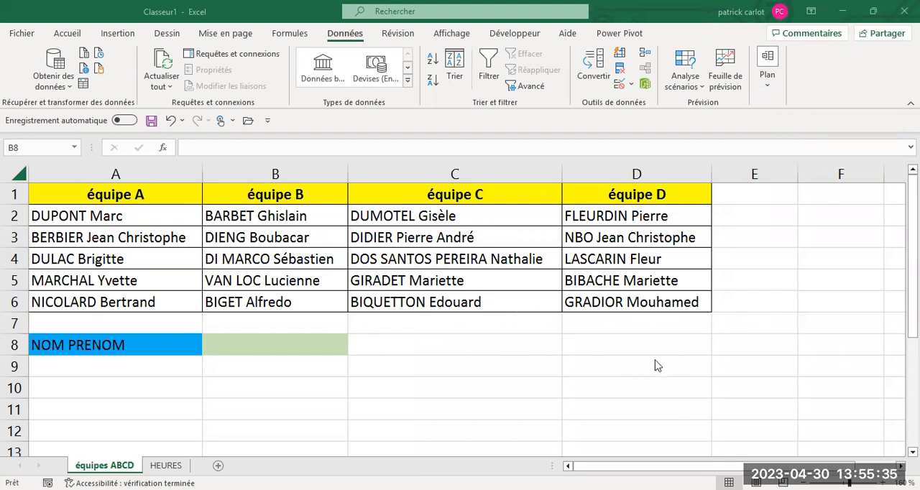
pyautogui.click(243, 346)
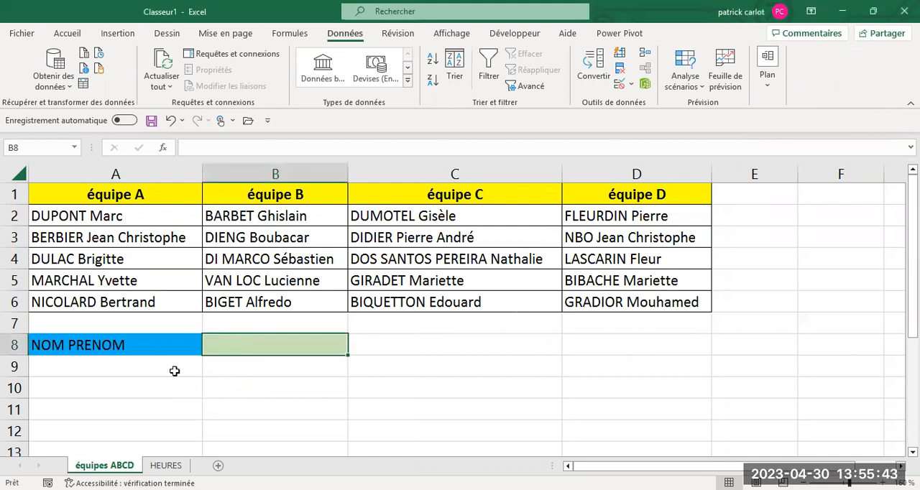
pyautogui.click(259, 385)
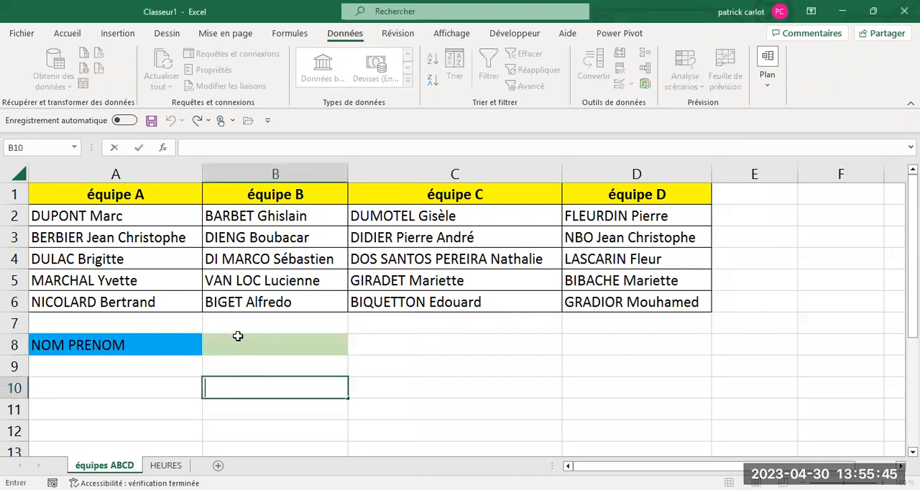
pyautogui.click(237, 345)
pyautogui.click(166, 466)
pyautogui.click(238, 381)
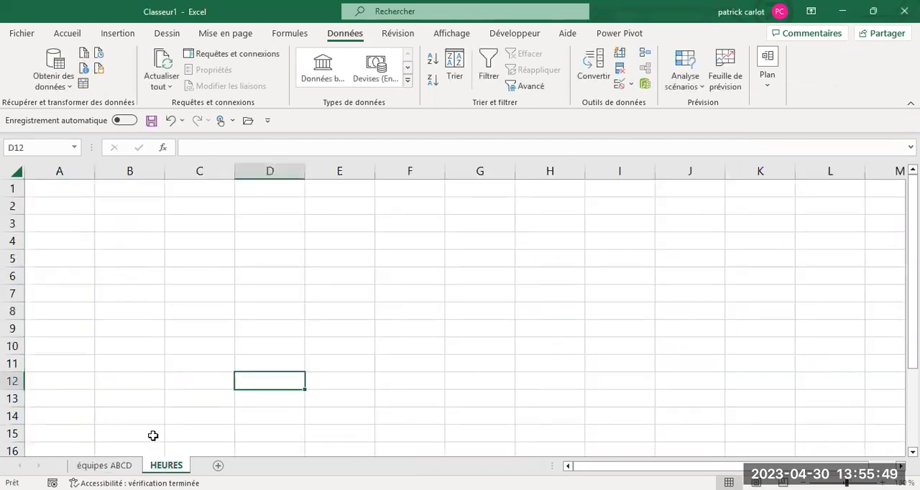
pyautogui.click(108, 465)
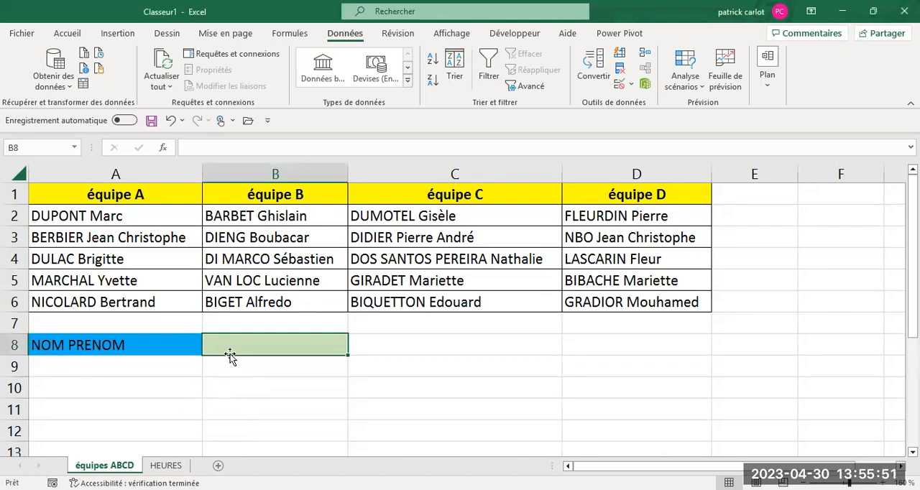
# Step: Open data validation for cell B8 of the équipes ABCD sheet and allow only values from a list (Liste)
pyautogui.click(294, 36)
pyautogui.click(343, 33)
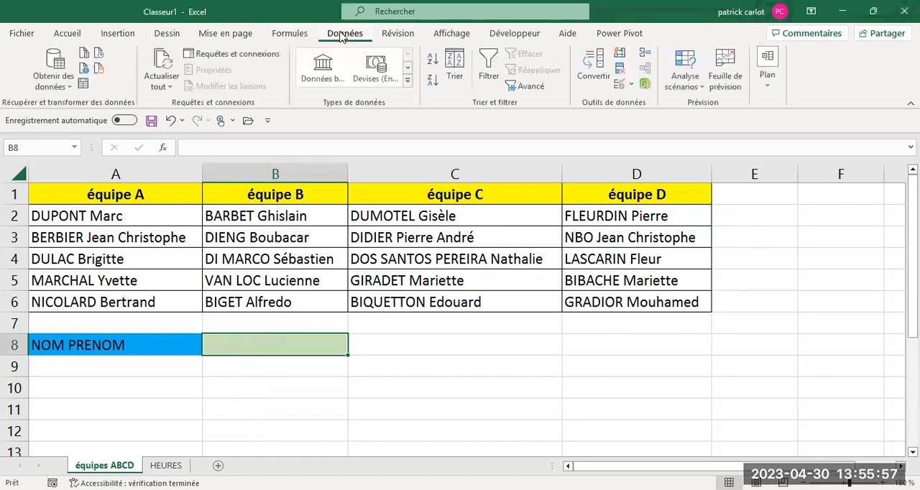
pyautogui.click(630, 87)
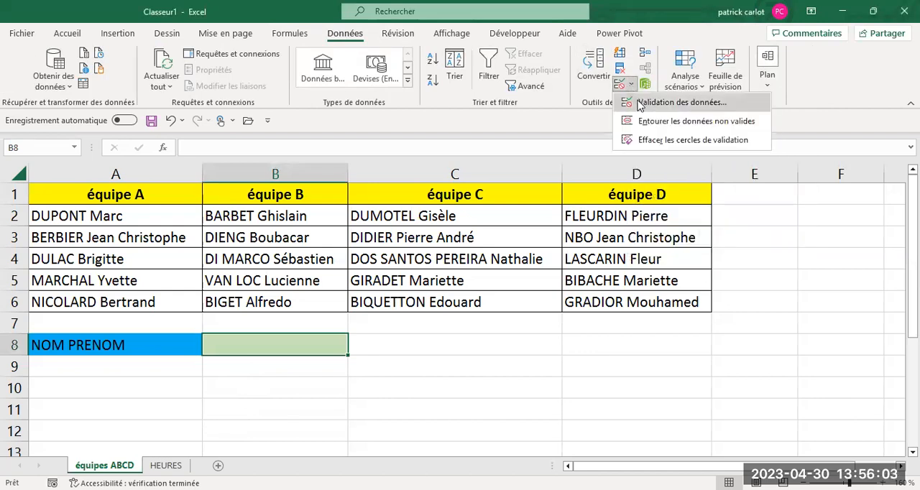
pyautogui.press('Return')
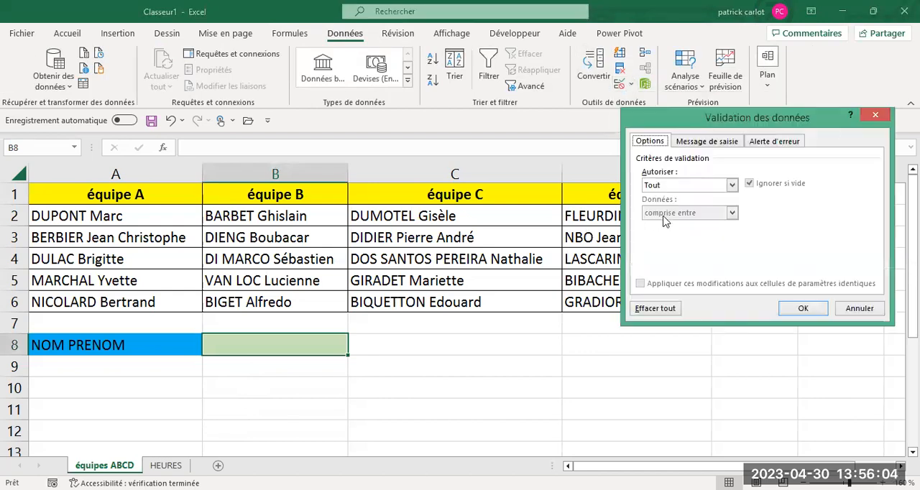
pyautogui.click(732, 186)
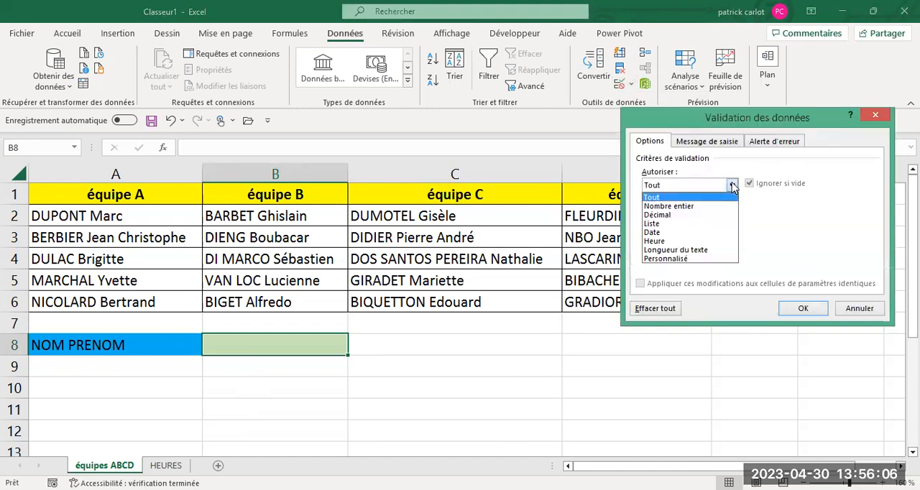
pyautogui.click(658, 224)
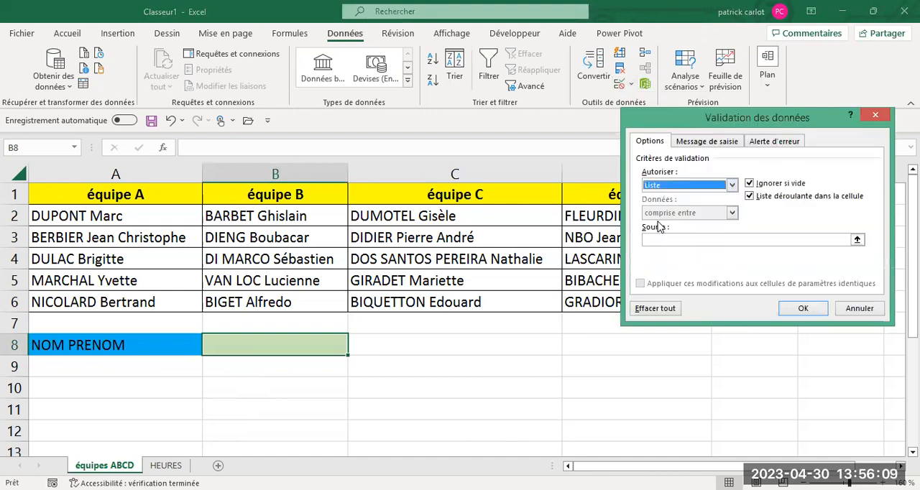
# Step: Try to use the four-column range $A$2:$D$6 as the source of B8's validation list
pyautogui.click(654, 239)
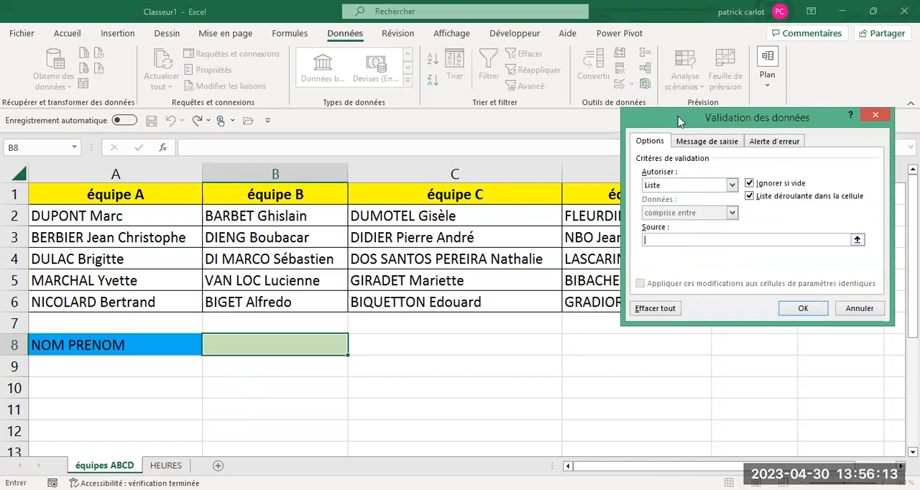
pyautogui.moveTo(676, 117); pyautogui.dragTo(673, 170)
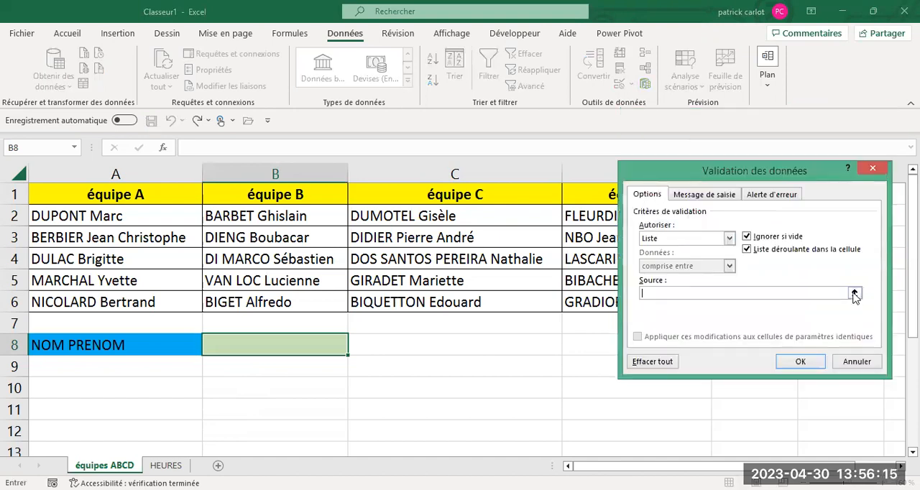
pyautogui.click(855, 294)
pyautogui.moveTo(132, 221); pyautogui.dragTo(259, 225)
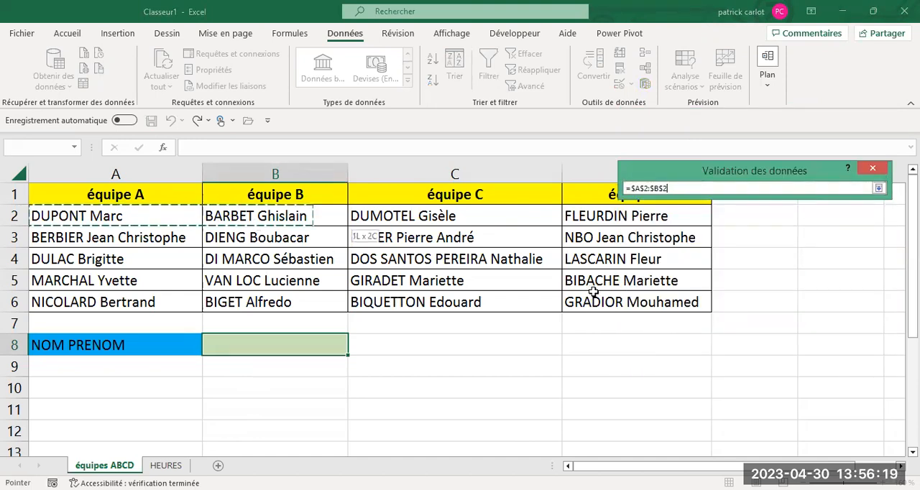
pyautogui.moveTo(594, 292); pyautogui.dragTo(594, 296)
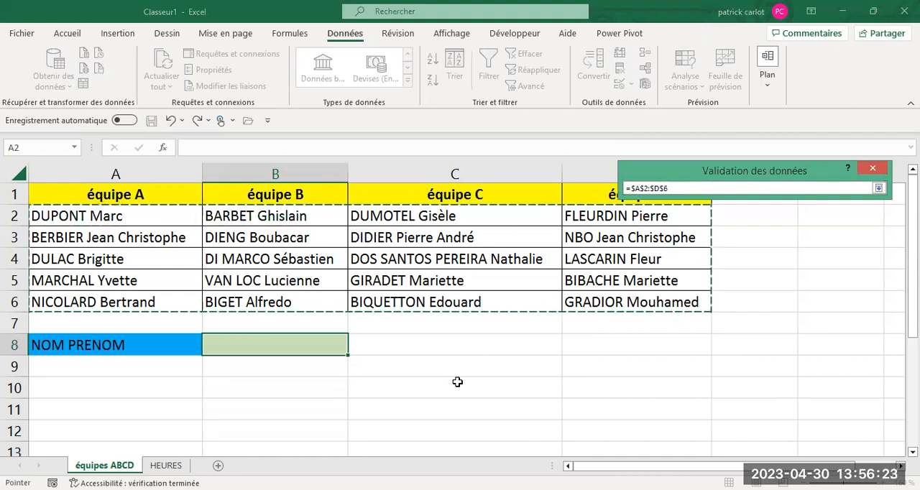
pyautogui.press('Return')
pyautogui.click(800, 362)
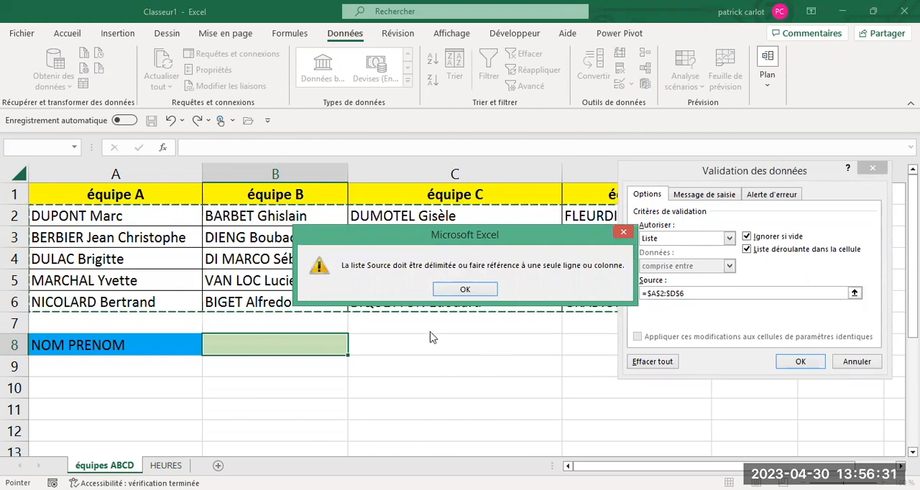
pyautogui.click(469, 289)
pyautogui.click(872, 168)
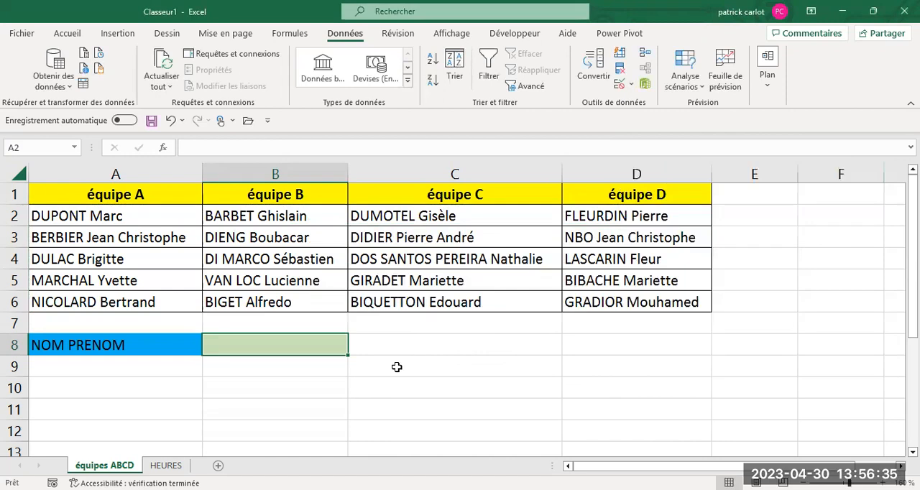
# Step: Copy the team members' names in A2:D6 of équipes ABCD to the HEURES sheet, starting at cell A1
pyautogui.moveTo(153, 217); pyautogui.dragTo(578, 303)
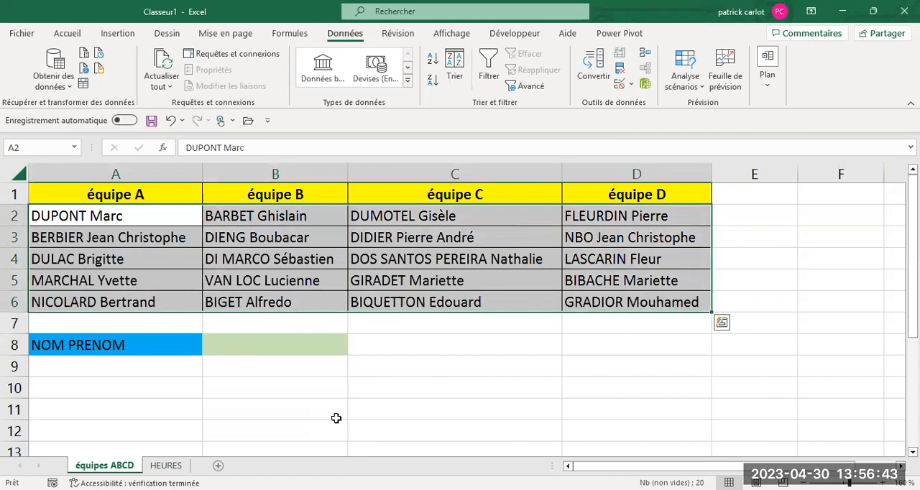
pyautogui.rightClick(327, 263)
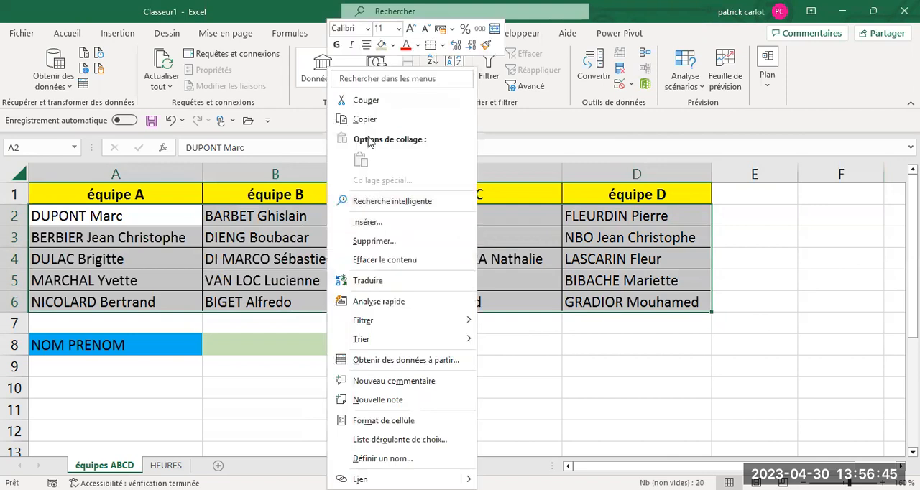
pyautogui.click(328, 81)
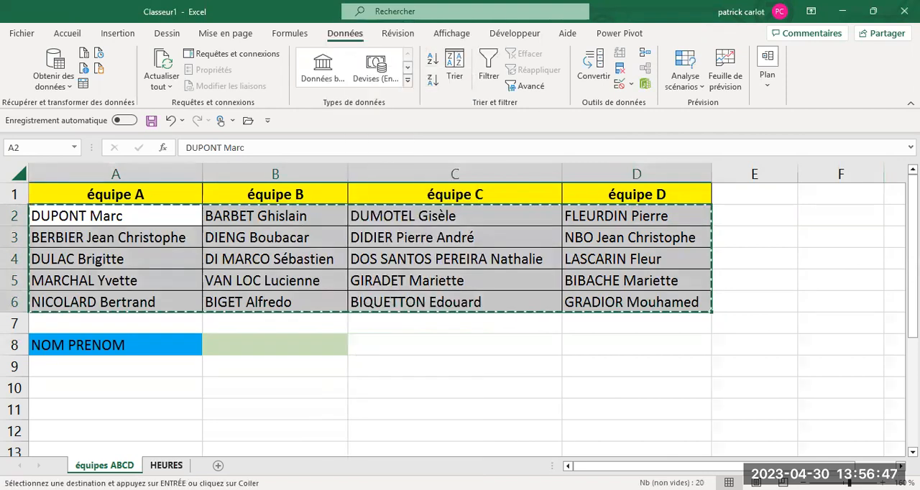
pyautogui.hotkey('ctrl', 'pagedown')
pyautogui.click(64, 190)
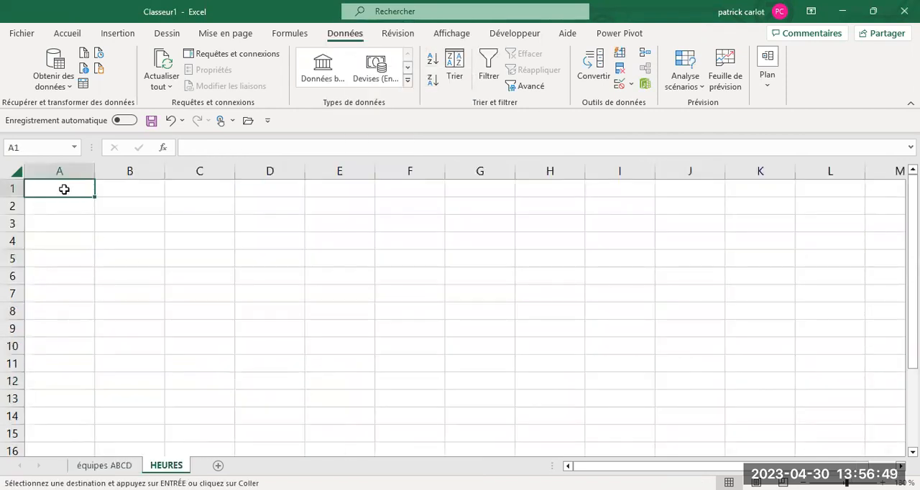
pyautogui.rightClick(62, 189)
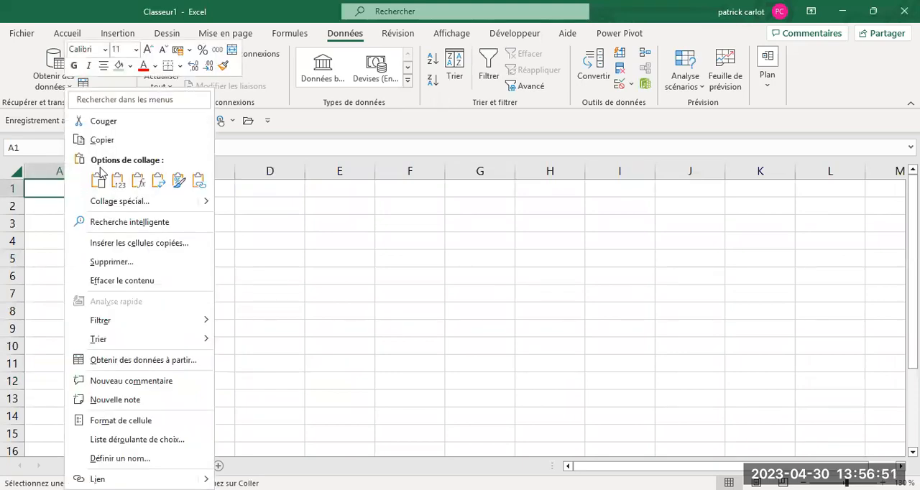
pyautogui.click(97, 179)
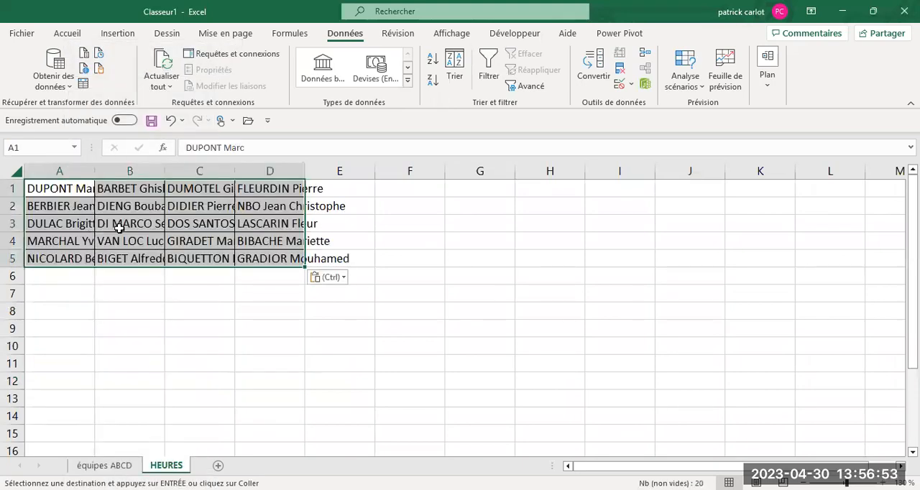
# Step: Move the names in B1:B5 of the HEURES sheet below the first column's list, starting at A6
pyautogui.moveTo(126, 189); pyautogui.dragTo(117, 259)
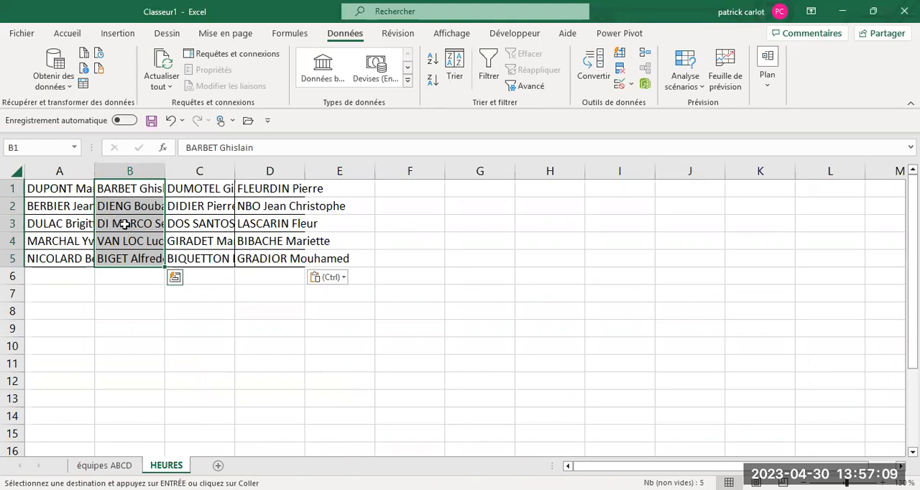
pyautogui.rightClick(124, 224)
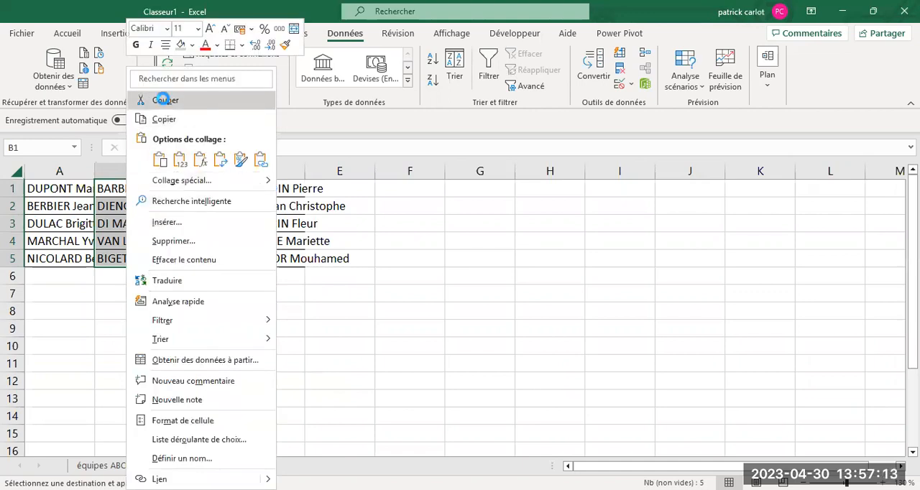
pyautogui.click(165, 102)
pyautogui.click(39, 279)
pyautogui.rightClick(66, 270)
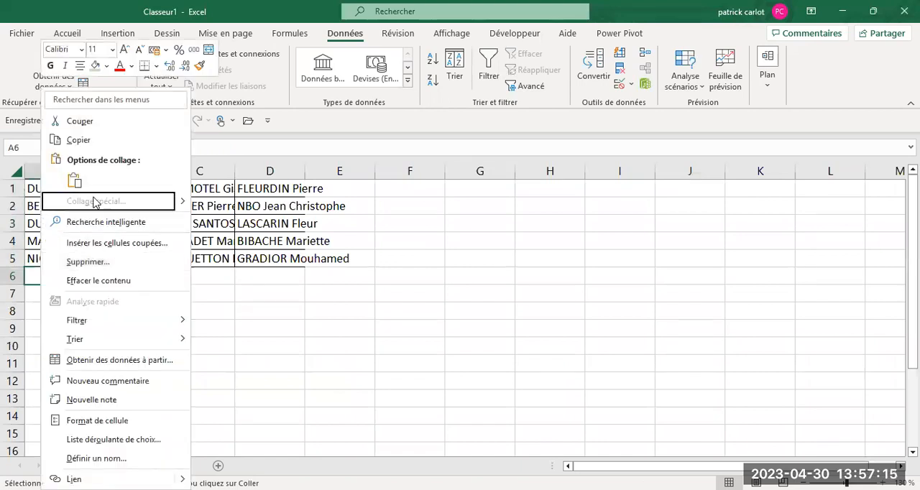
pyautogui.click(77, 183)
# Step: Move the names in C1:C5 to the end of the column A list, starting at A11
pyautogui.moveTo(188, 193); pyautogui.dragTo(174, 259)
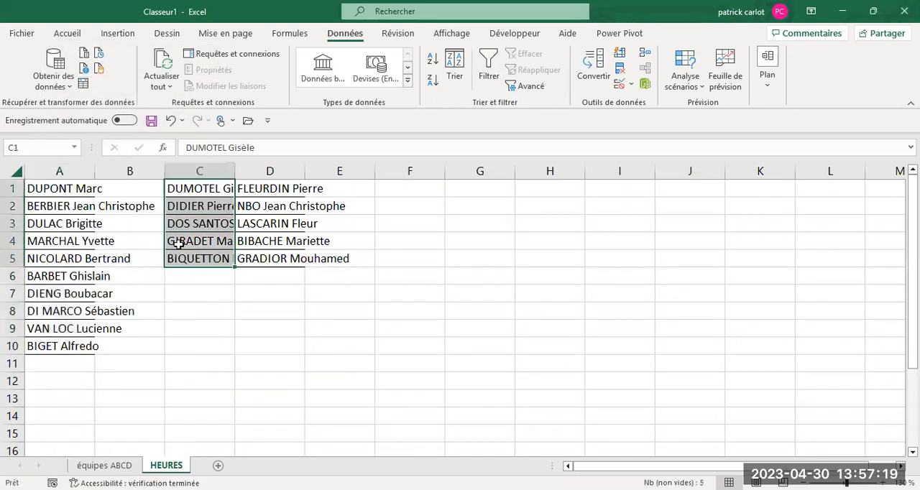
pyautogui.rightClick(190, 251)
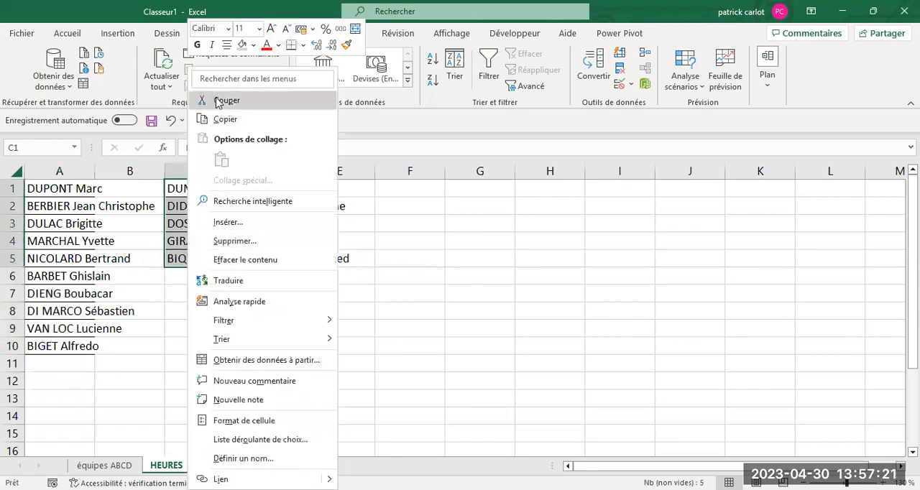
pyautogui.click(217, 101)
pyautogui.click(49, 366)
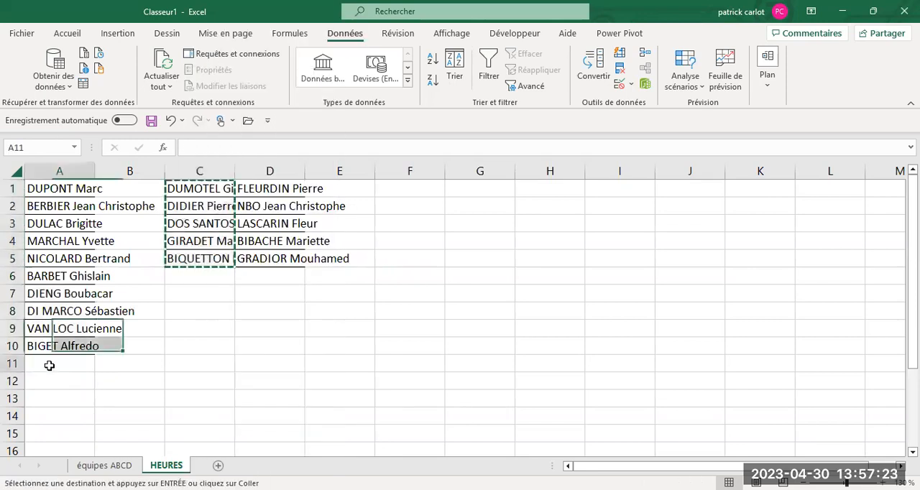
pyautogui.rightClick(49, 366)
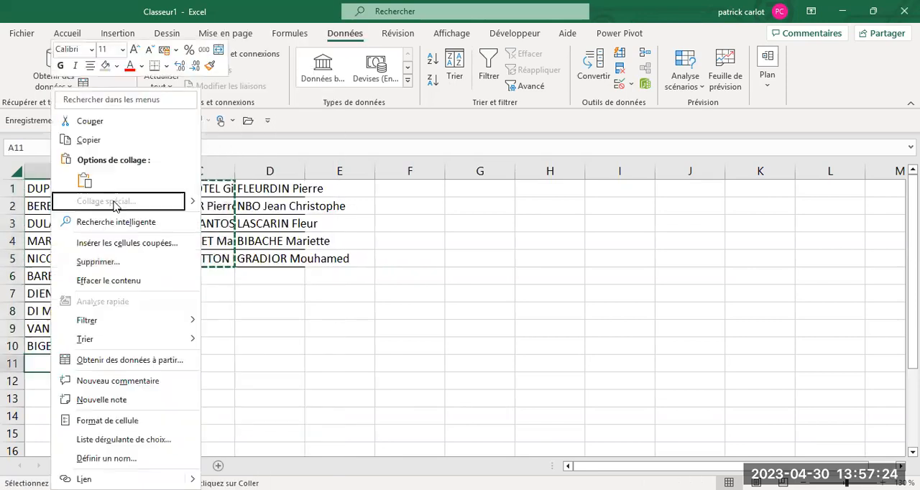
pyautogui.click(84, 179)
# Step: Move the names in D1:D5 to the end of the column A list, starting at A16
pyautogui.moveTo(272, 190); pyautogui.dragTo(272, 258)
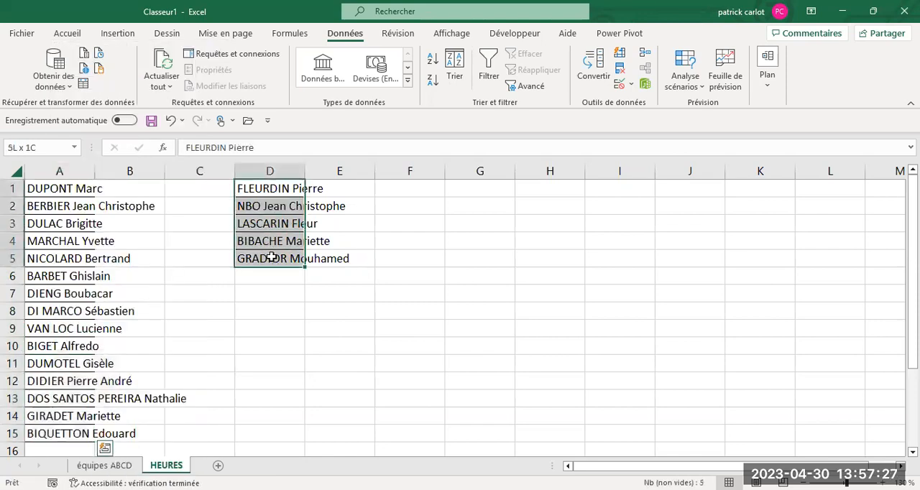
pyautogui.rightClick(265, 223)
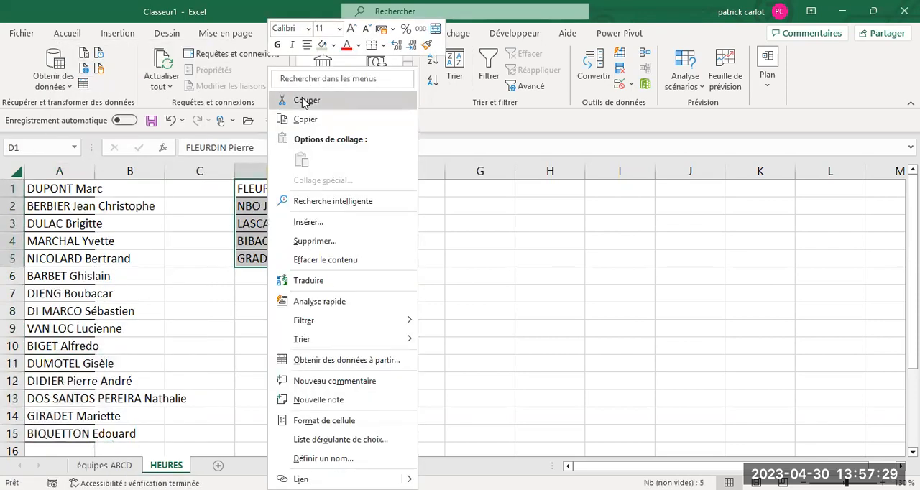
pyautogui.click(302, 103)
pyautogui.scroll(-2, 178, 283)
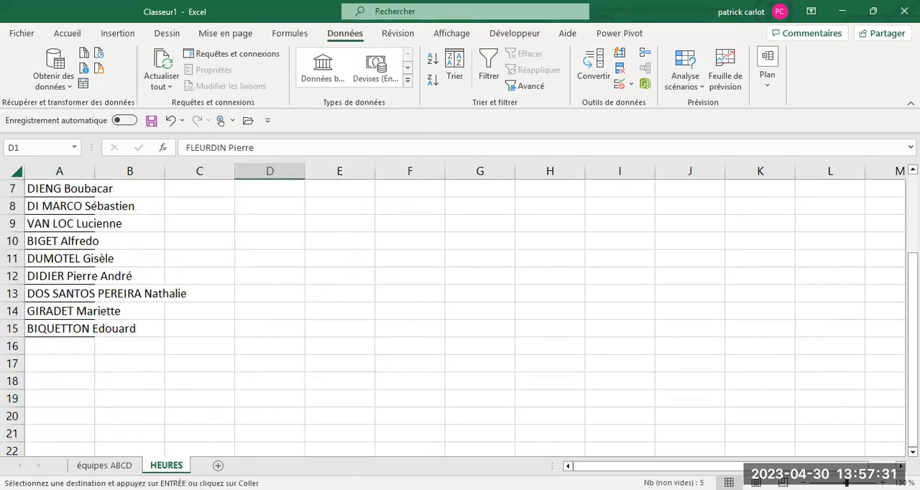
pyautogui.click(804, 483)
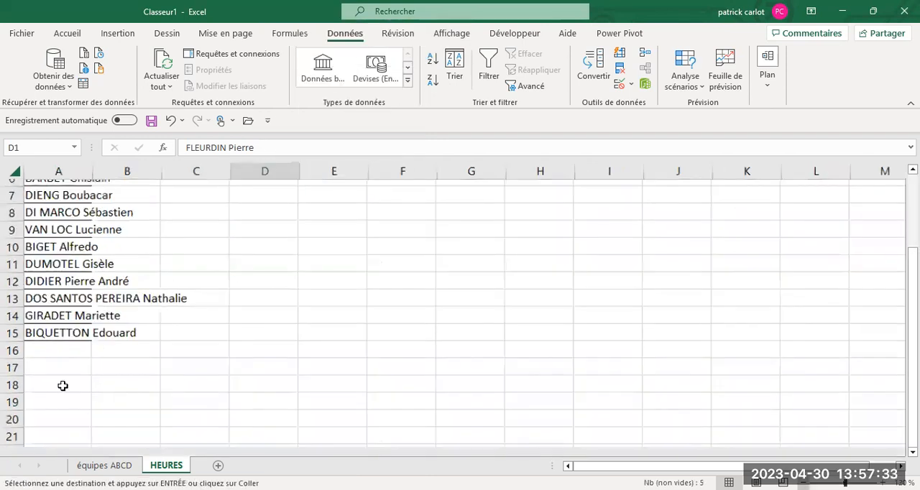
pyautogui.scroll(-2, 63, 386)
pyautogui.click(39, 372)
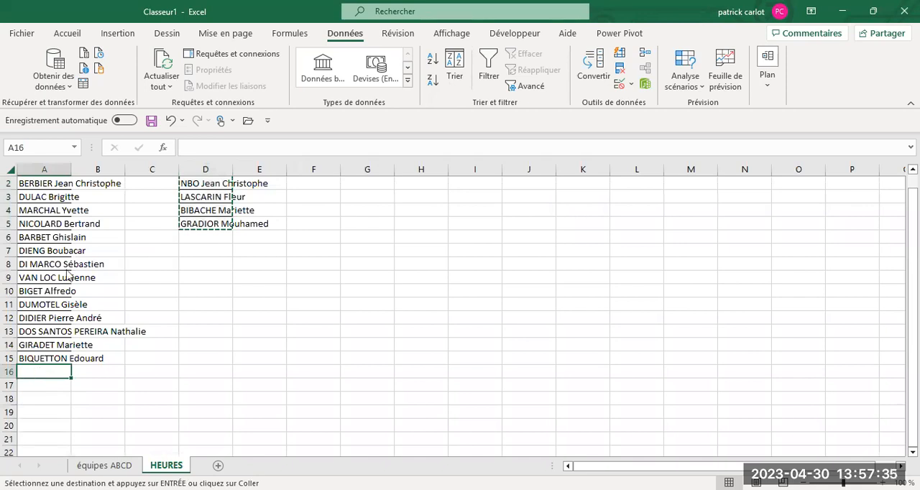
pyautogui.rightClick(41, 372)
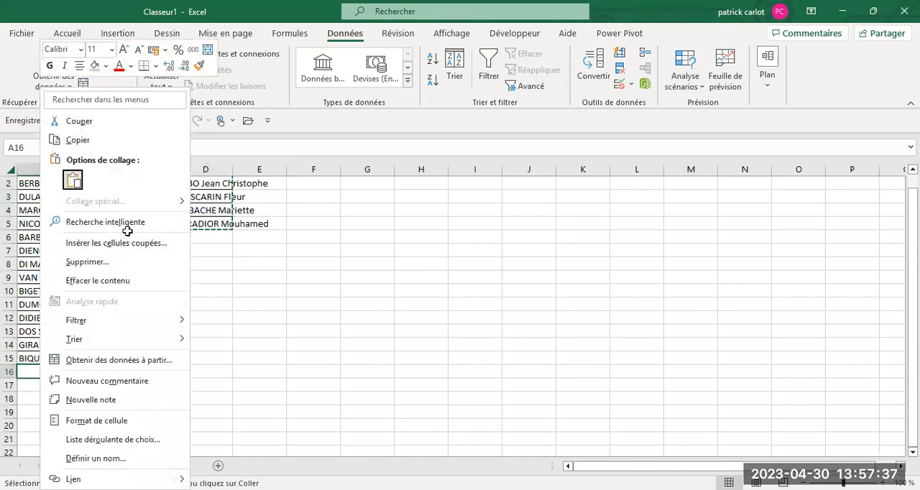
pyautogui.click(73, 179)
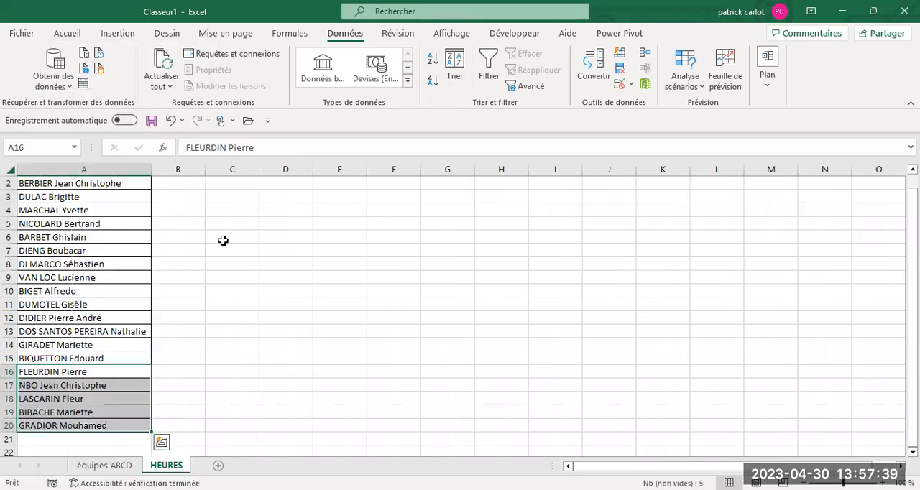
# Step: Sort the names in A1:A20 of the HEURES sheet alphabetically from A to Z
pyautogui.moveTo(52, 184); pyautogui.dragTo(39, 422)
pyautogui.scroll(1, 62, 183)
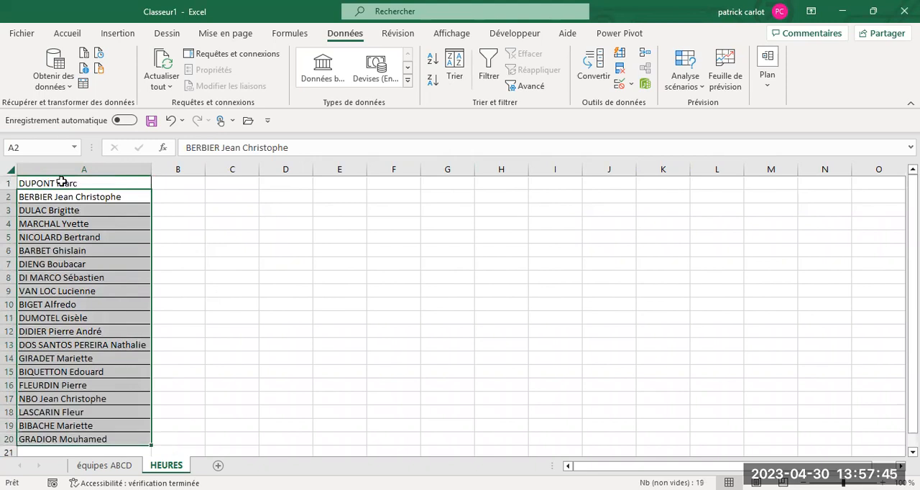
pyautogui.click(67, 184)
pyautogui.moveTo(67, 180); pyautogui.dragTo(48, 435)
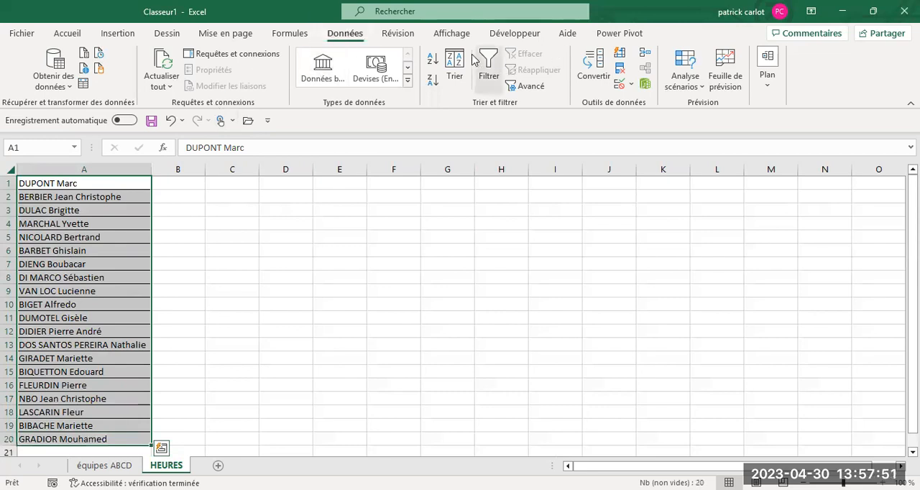
pyautogui.click(432, 61)
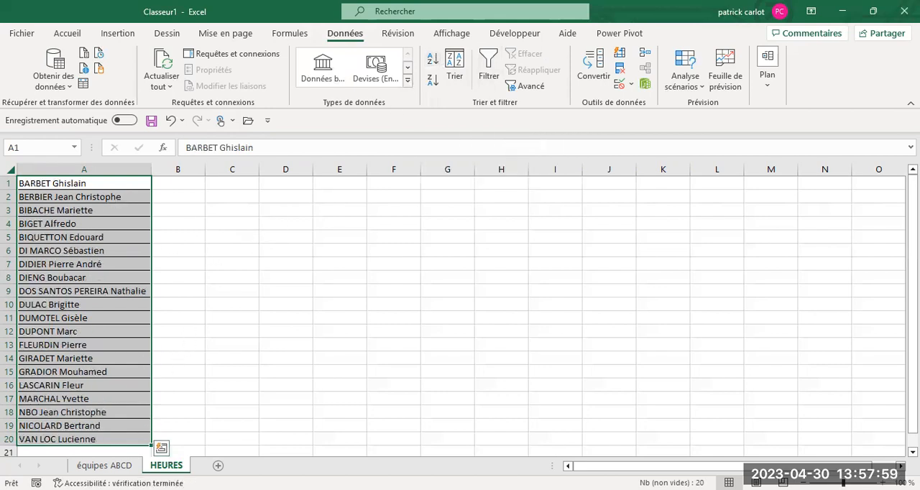
# Step: Start a data validation rule for cell B8 of the équipes ABCD sheet, allowing values from a list (Liste)
pyautogui.click(94, 466)
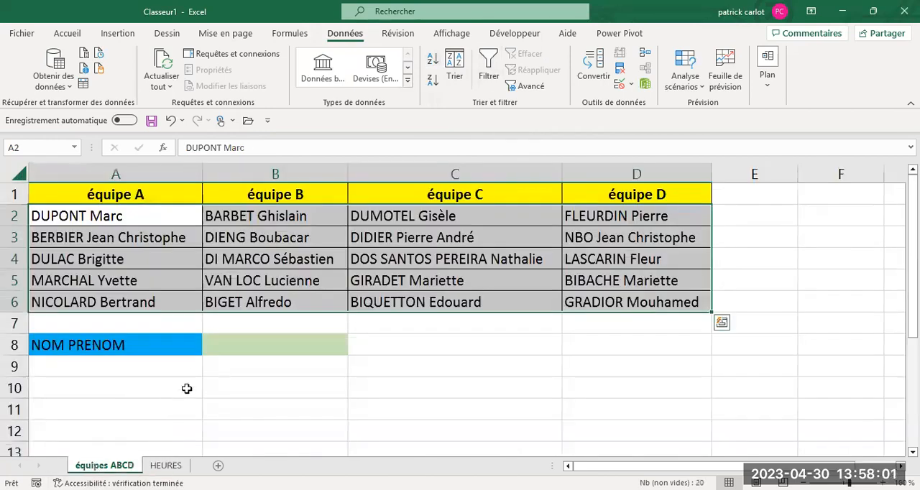
pyautogui.click(228, 345)
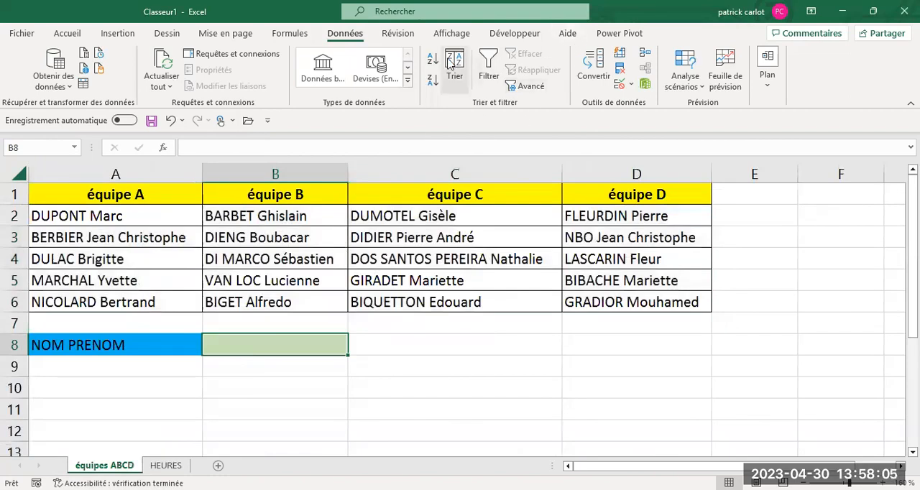
pyautogui.click(630, 85)
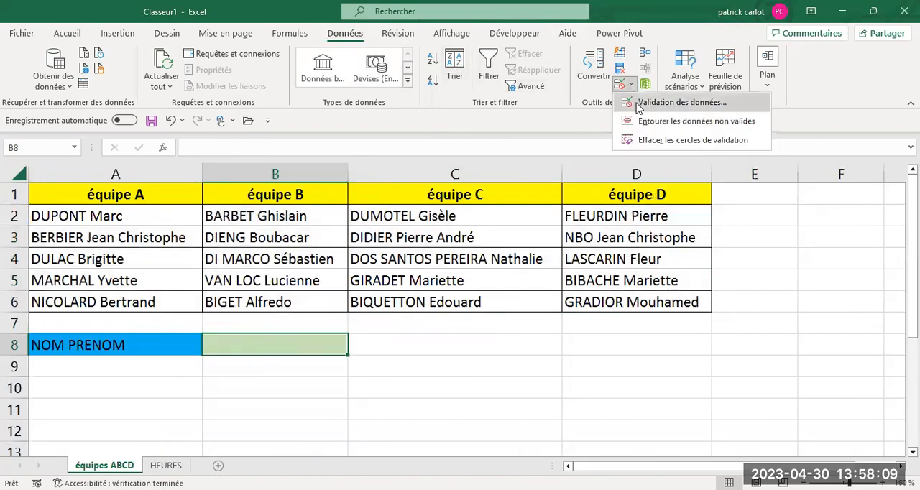
pyautogui.click(636, 105)
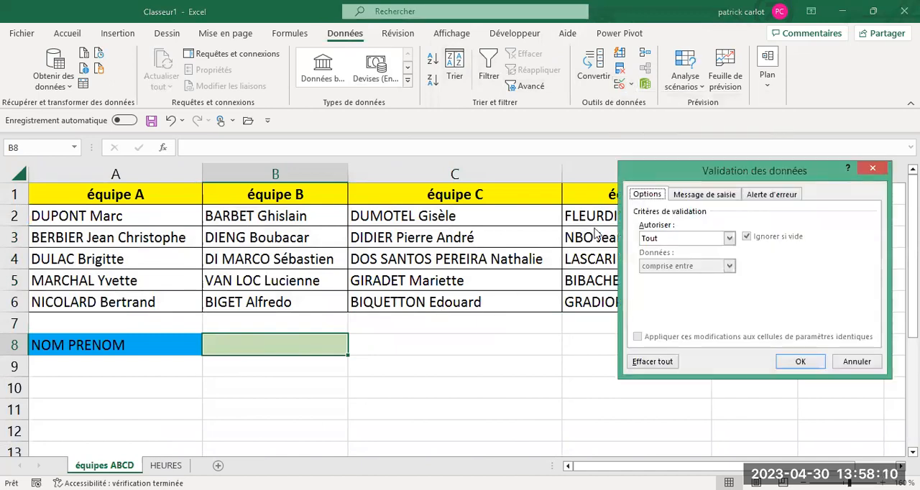
pyautogui.click(730, 240)
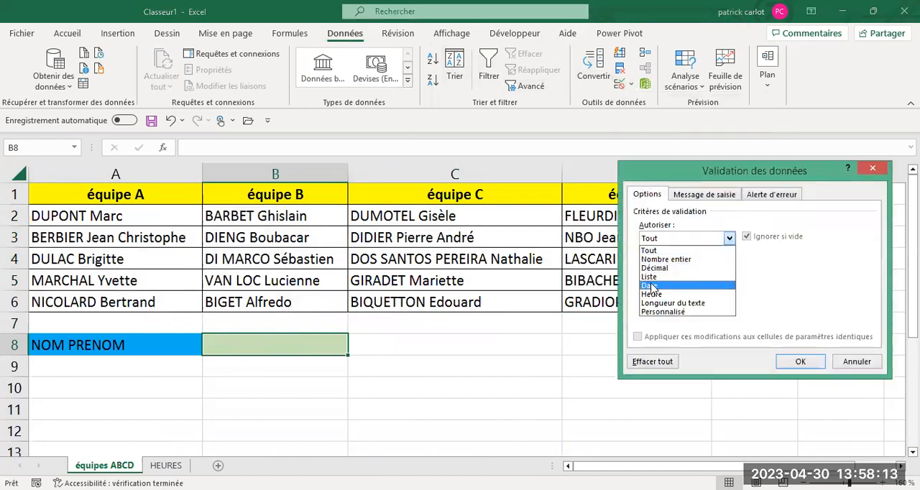
pyautogui.click(658, 278)
pyautogui.click(656, 293)
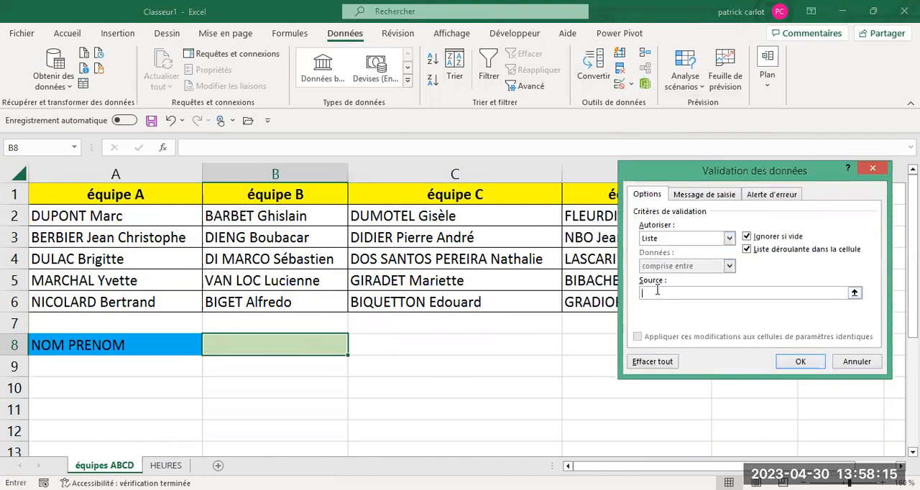
# Step: Set the validation list's source to =HEURES!$A$1:$A$20 and apply the rule to cell B8
pyautogui.click(856, 294)
pyautogui.click(165, 465)
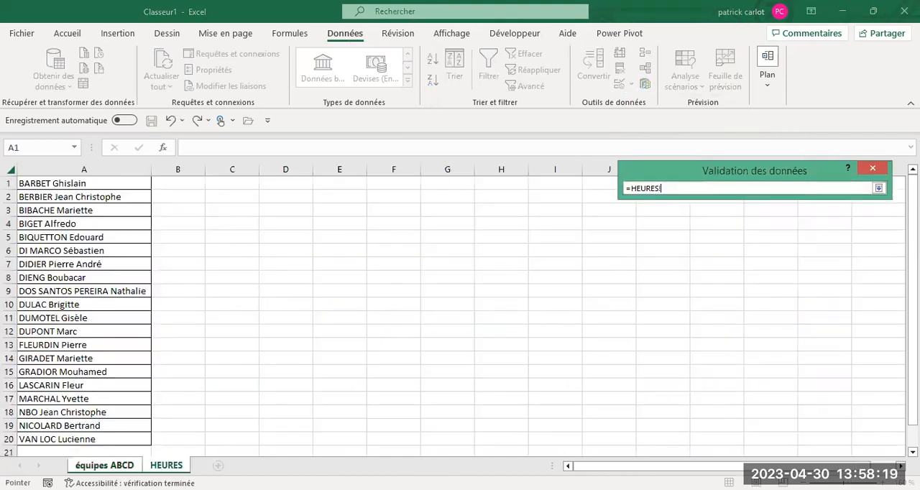
pyautogui.click(71, 184)
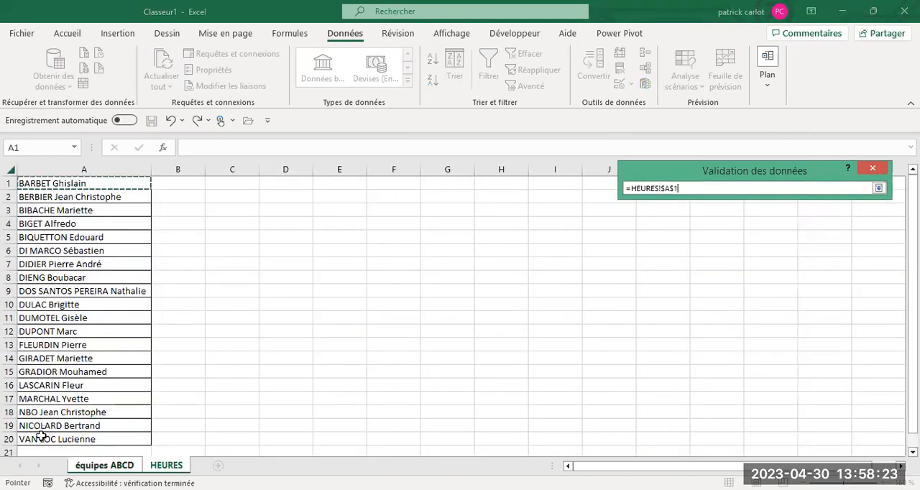
pyautogui.hotkey('ctrl', 'shift', 'Down')
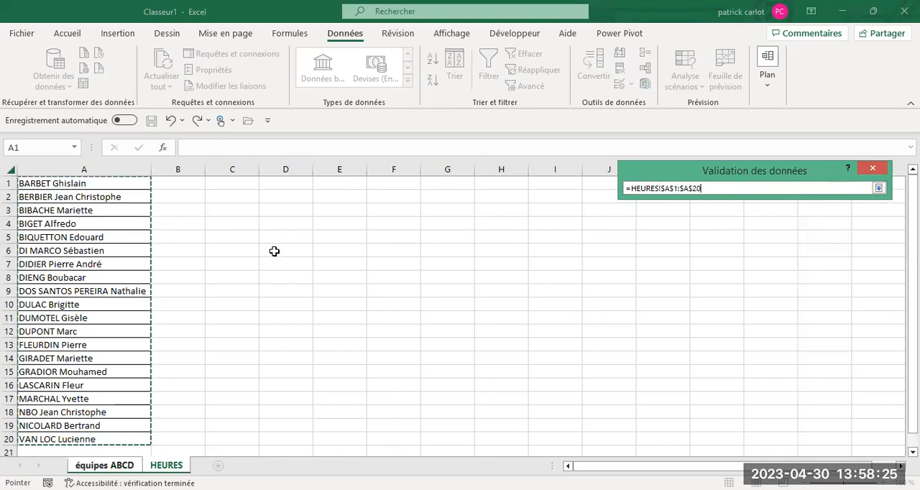
pyautogui.press('Return')
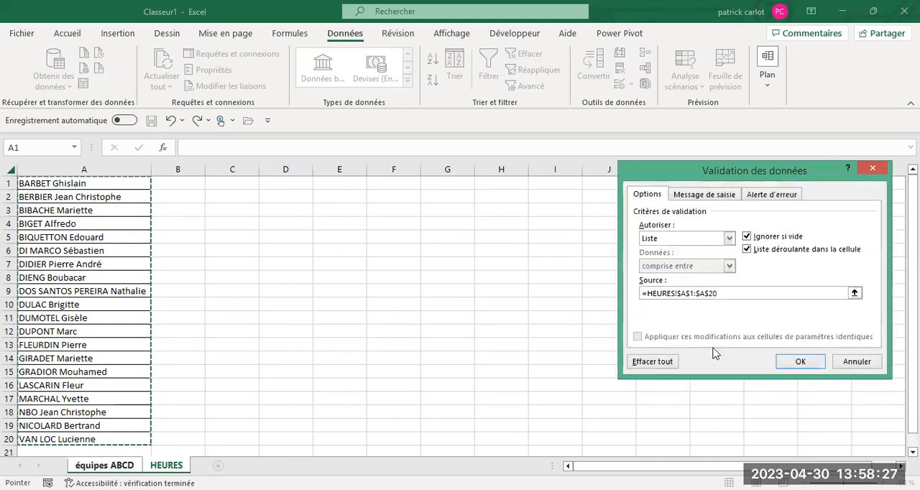
pyautogui.click(799, 361)
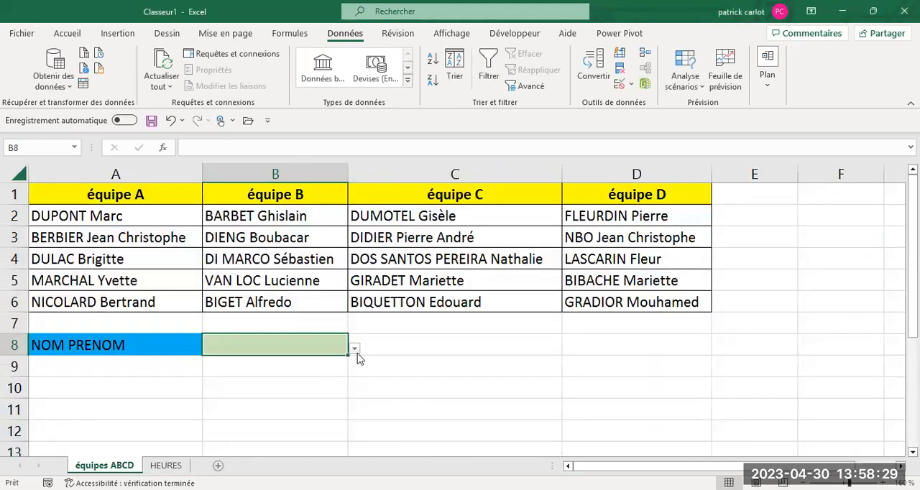
# Step: Try the drop-down list in B8 by choosing the fourteenth name and replacing it with the last name in the list
pyautogui.click(355, 349)
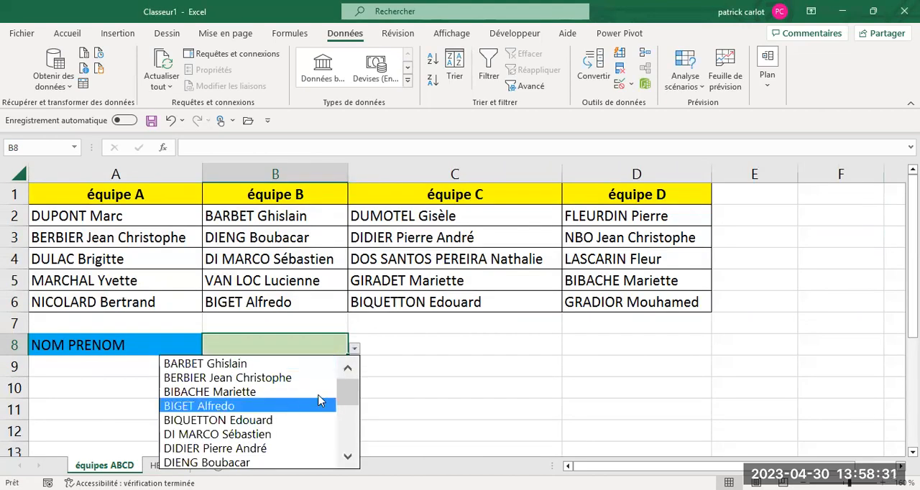
pyautogui.moveTo(350, 388); pyautogui.dragTo(347, 417)
pyautogui.click(327, 434)
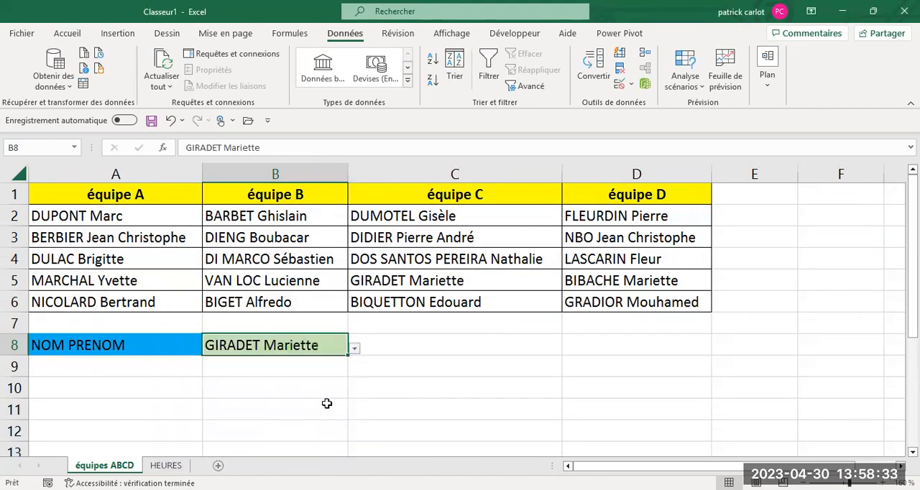
pyautogui.click(354, 349)
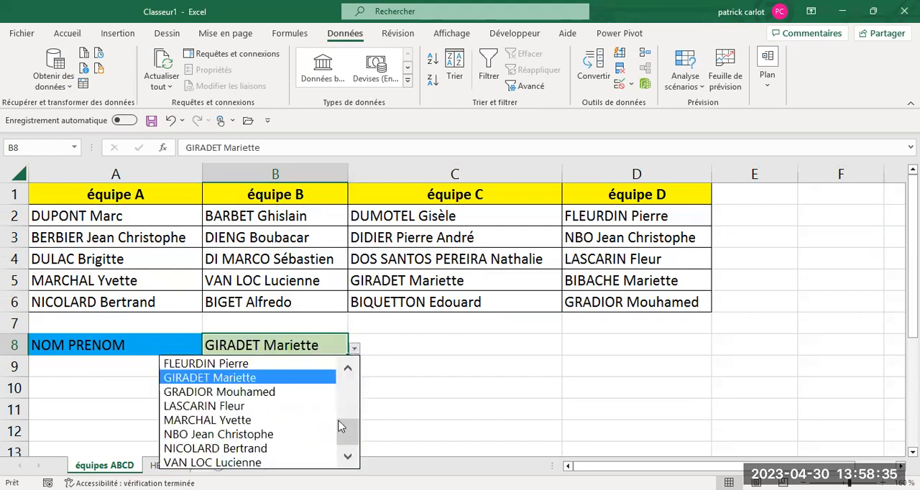
pyautogui.click(255, 463)
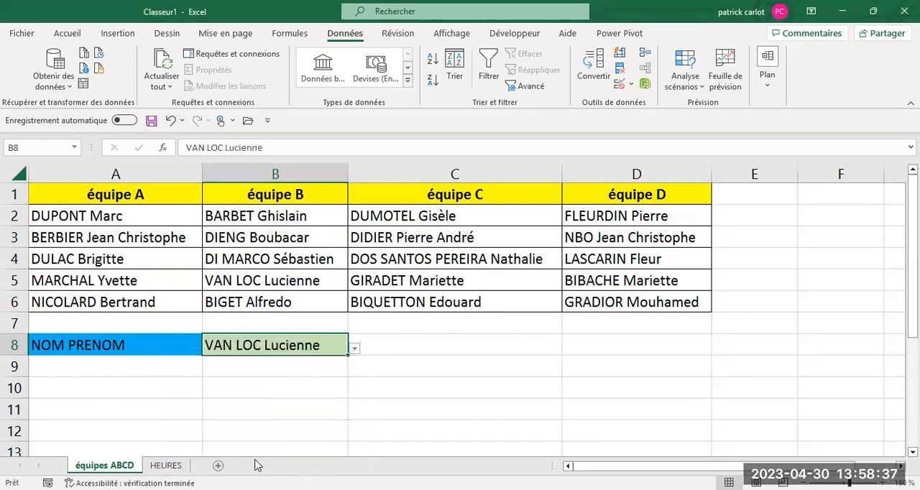
# Step: Choose the first name of the drop-down list in cell B8
pyautogui.click(354, 349)
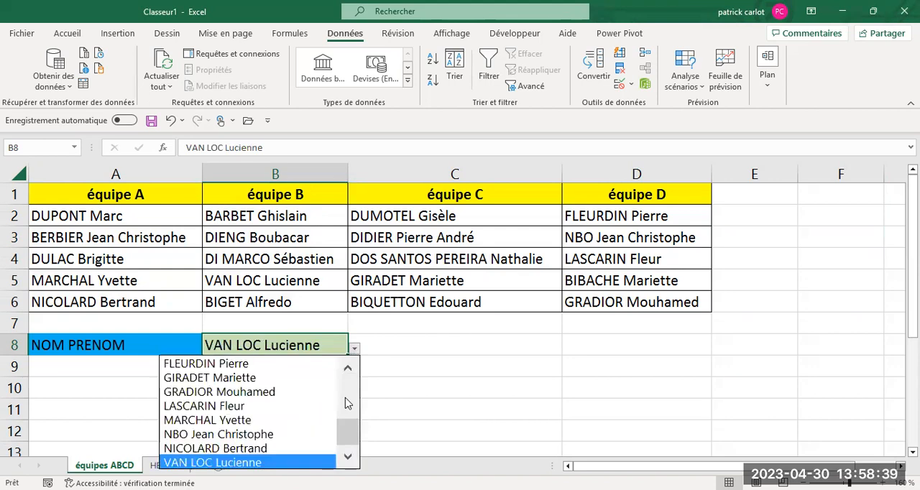
pyautogui.moveTo(344, 434); pyautogui.dragTo(335, 352)
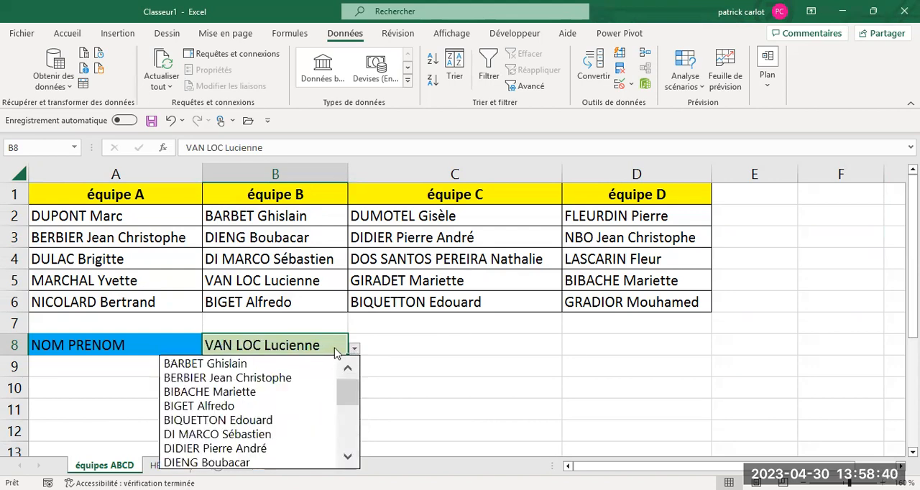
pyautogui.click(206, 364)
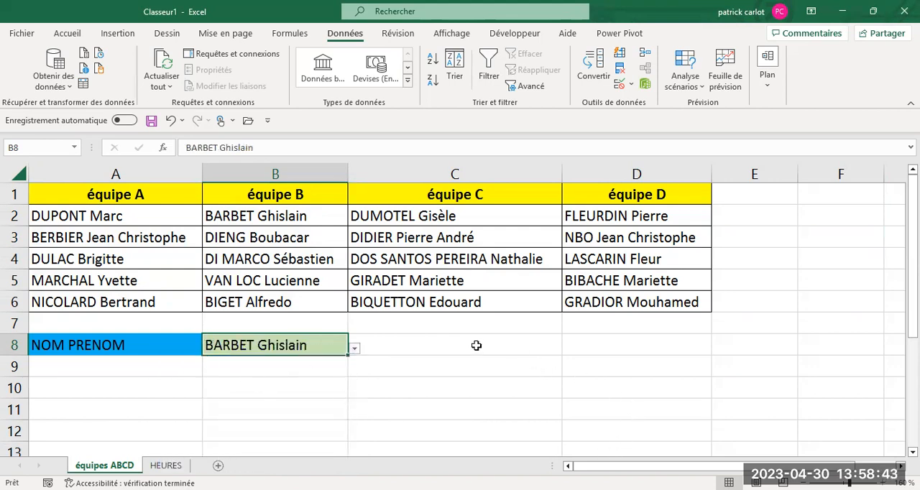